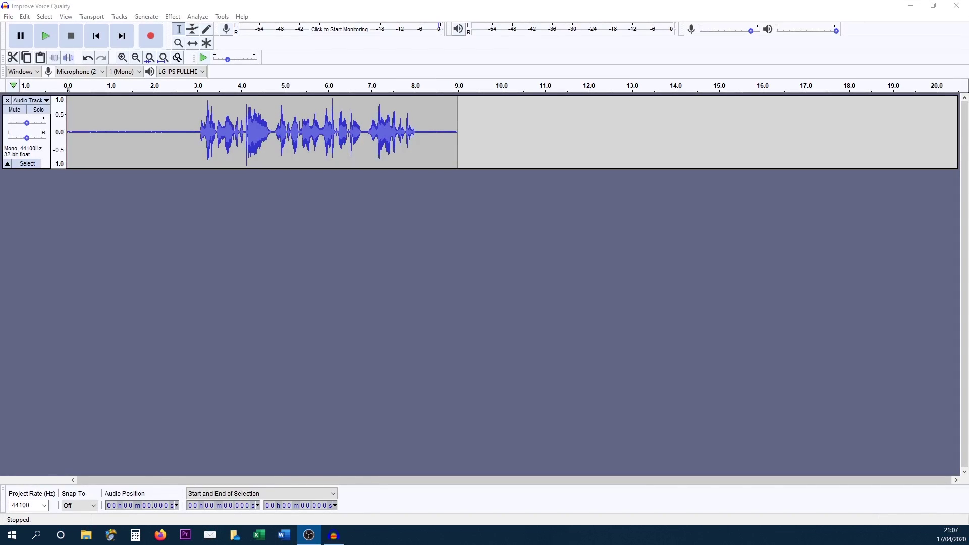
Step: Play the recording, select the silent opening from 0 to 2.9 s, and capture it as the noise profile
click(473, 84)
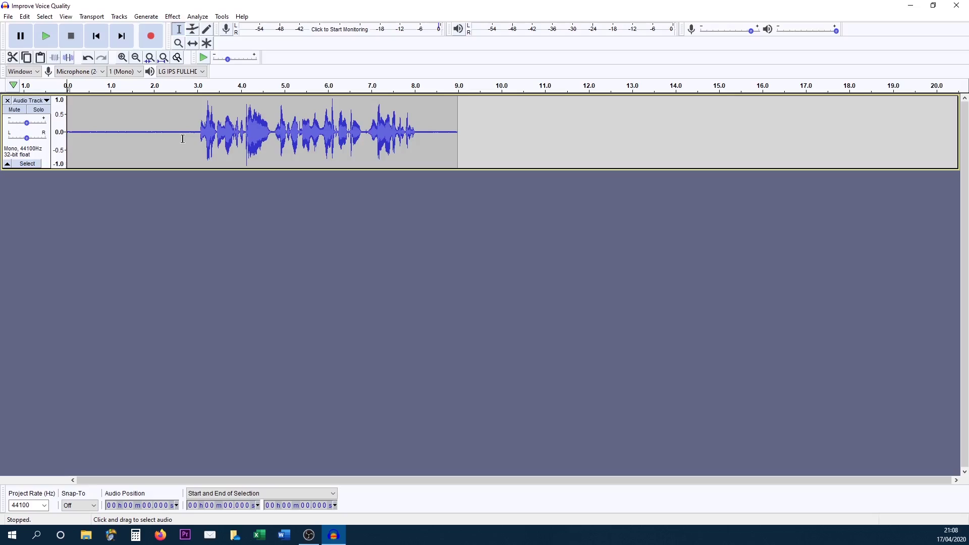
key(space)
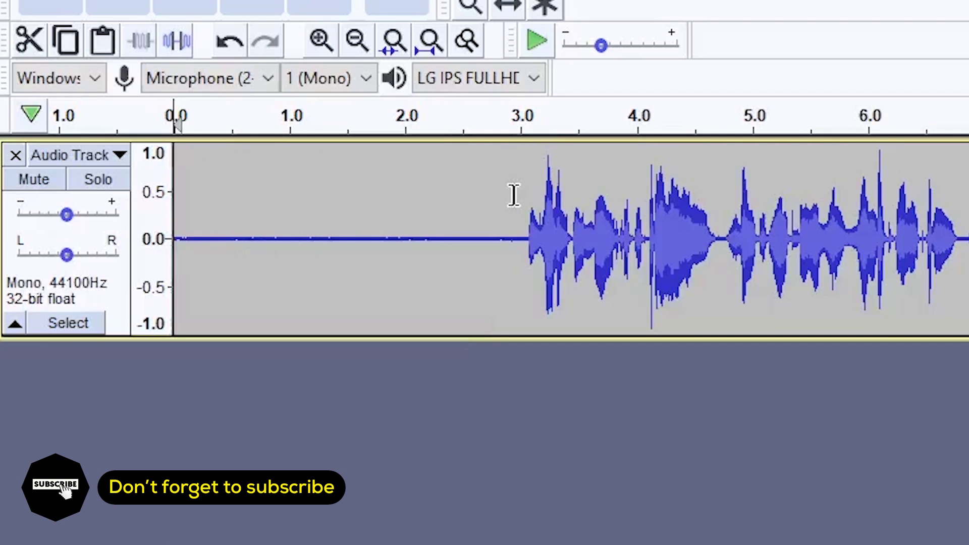
drag(195, 115, 126, 124)
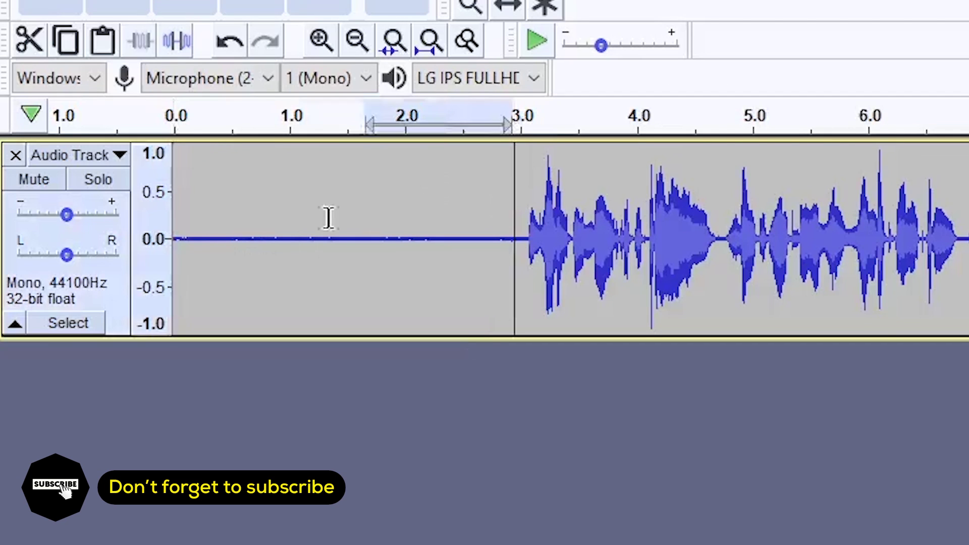
drag(329, 218, 132, 243)
click(459, 249)
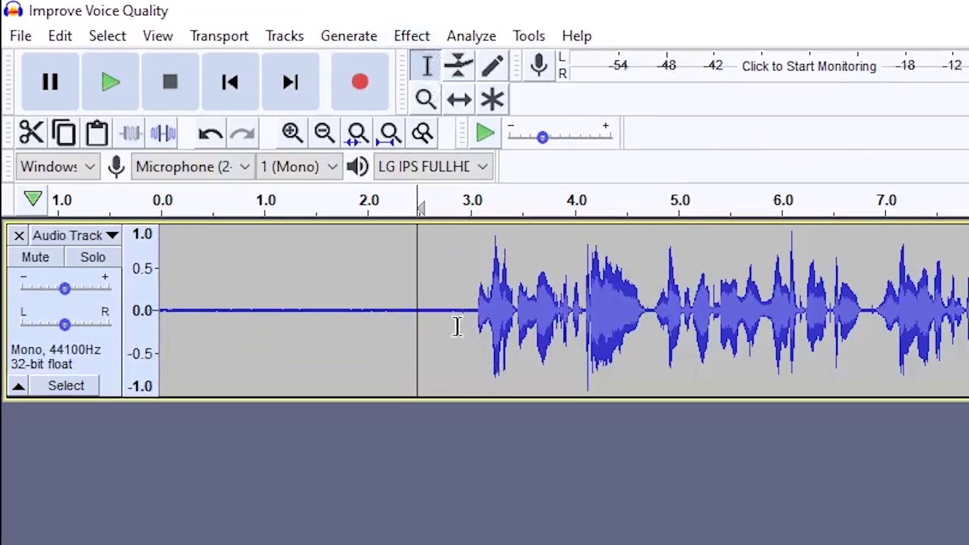
drag(401, 275, 91, 276)
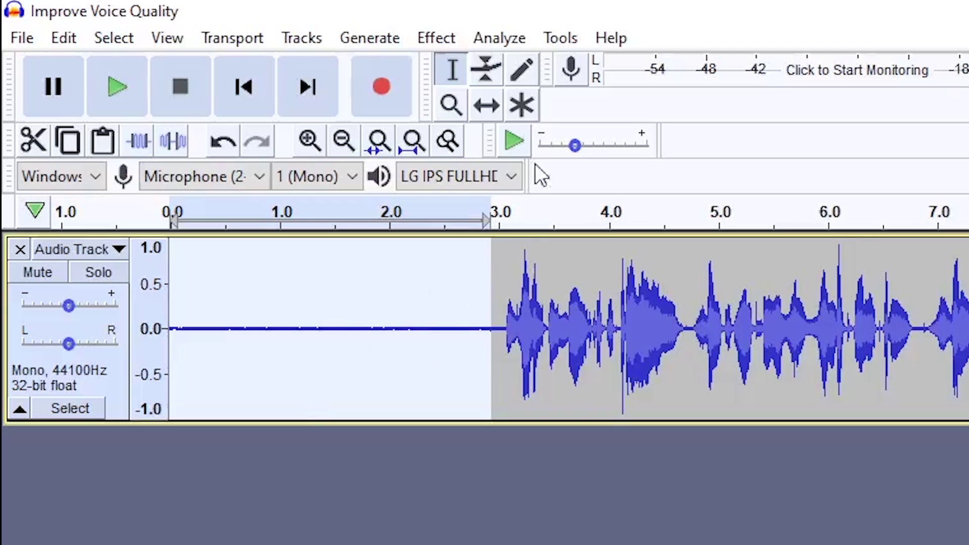
click(437, 36)
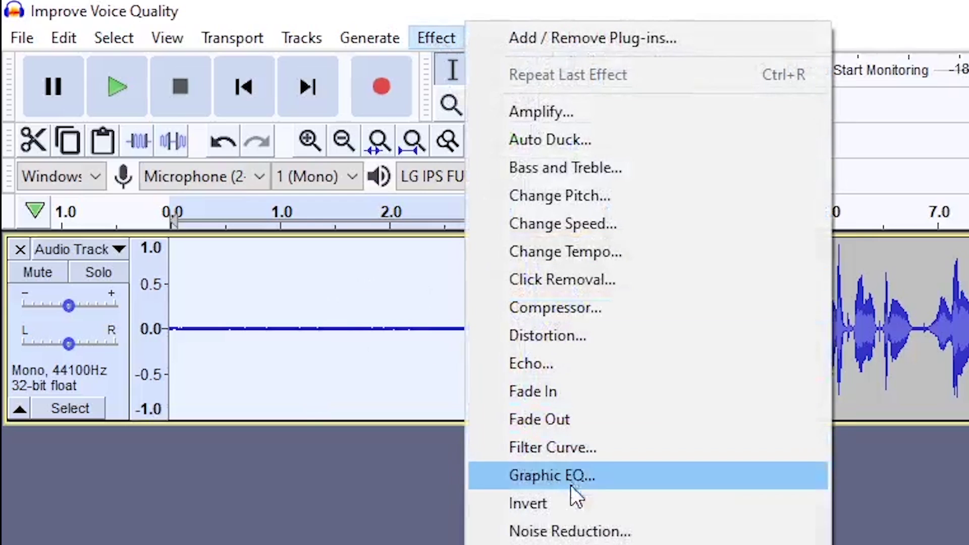
click(569, 531)
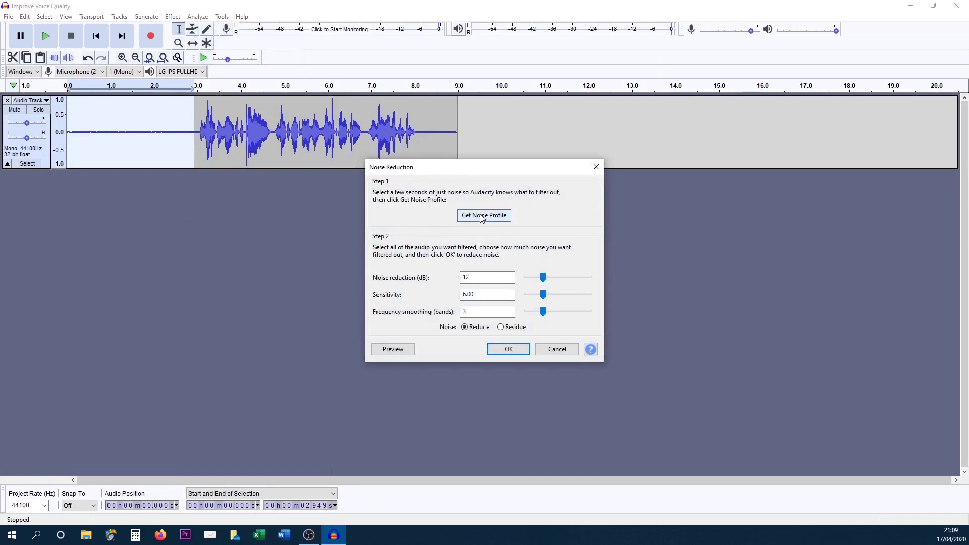
click(489, 220)
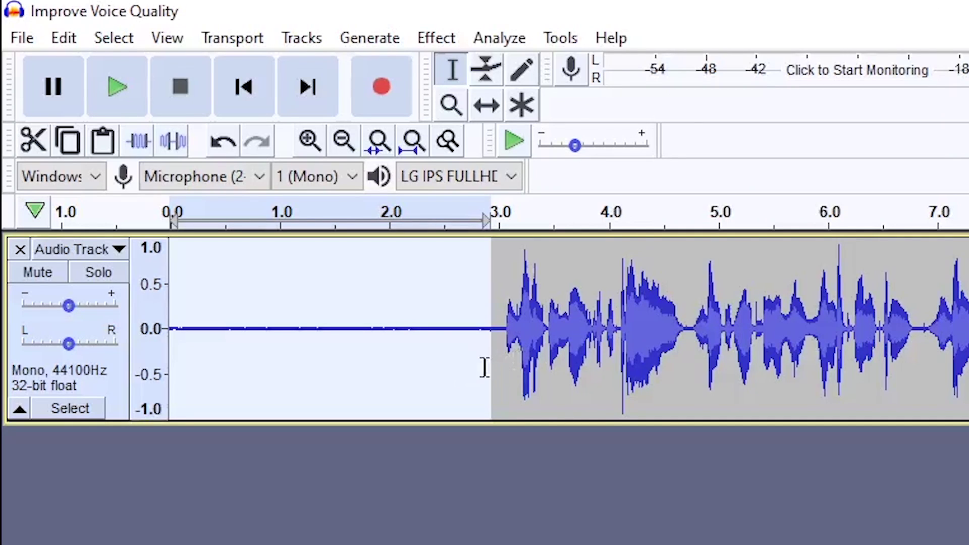
Step: Apply Noise Reduction (12 dB, sensitivity 6.00, 3 smoothing bands) to the whole track
click(110, 359)
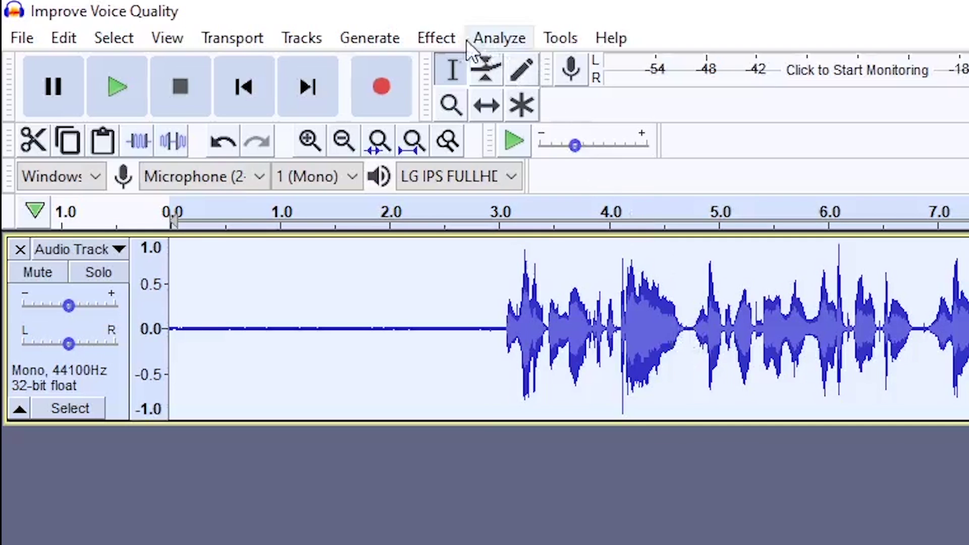
click(430, 37)
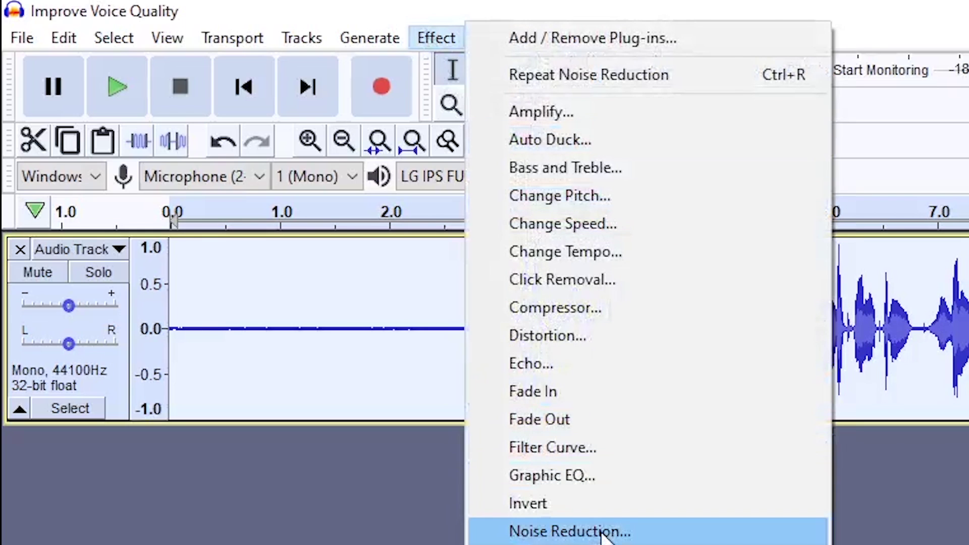
click(542, 530)
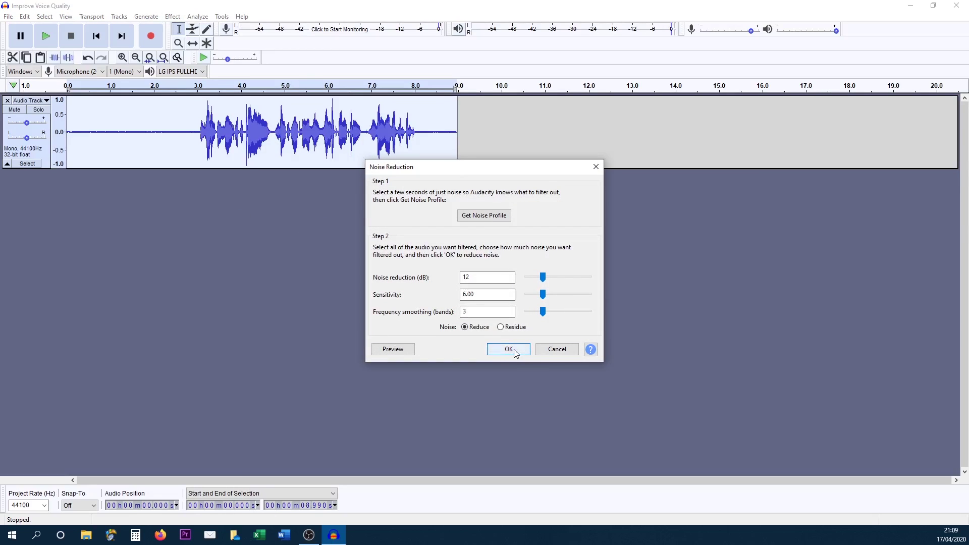
click(514, 352)
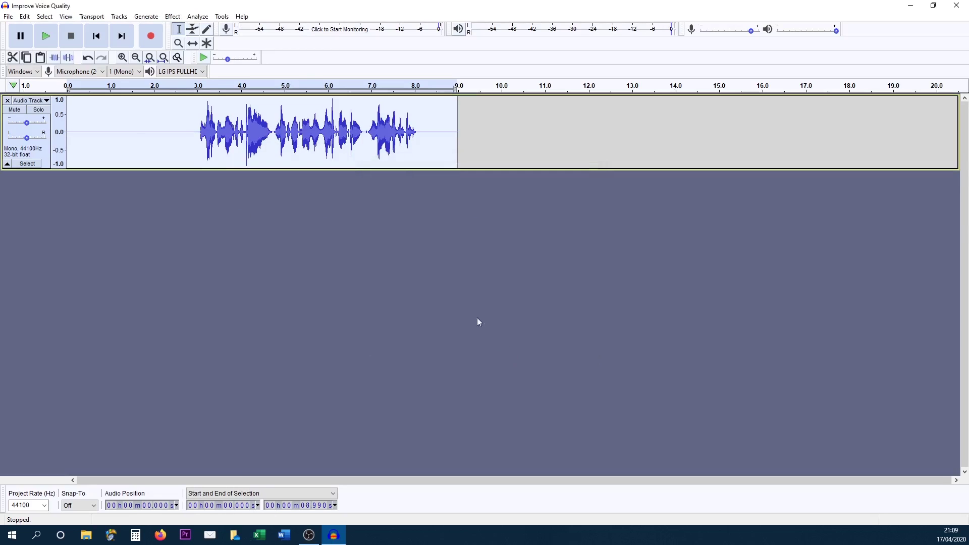
click(81, 128)
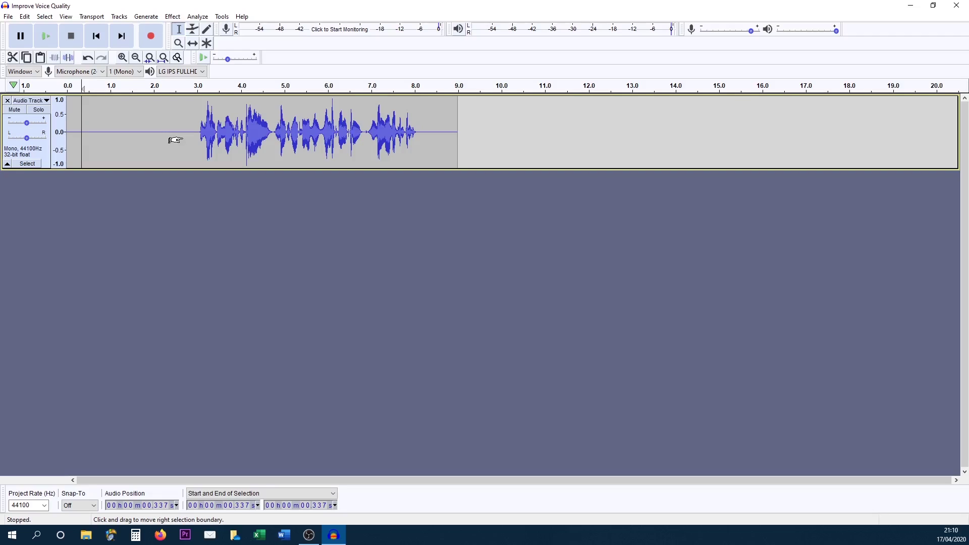
Step: Select the entire track and apply the Compressor with its shown settings
key(ctrl+a)
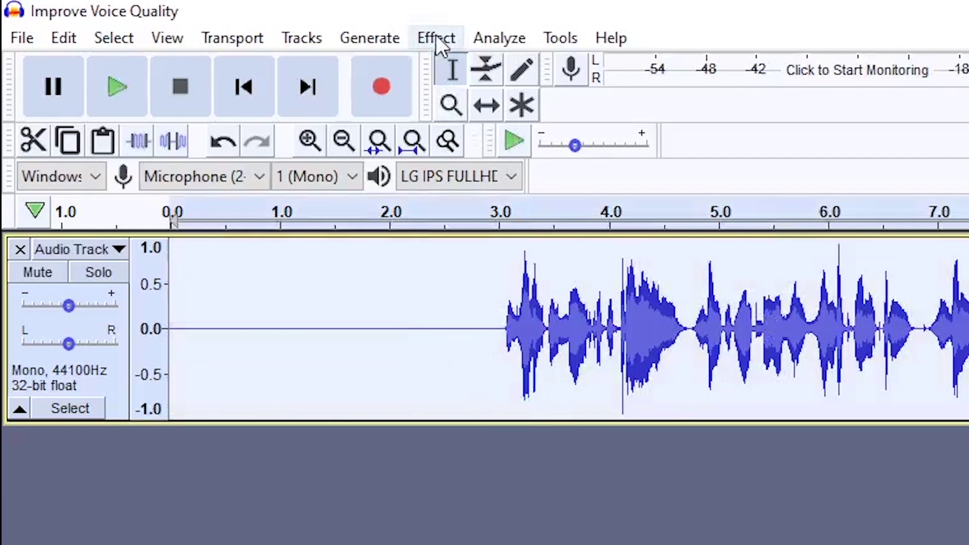
click(437, 39)
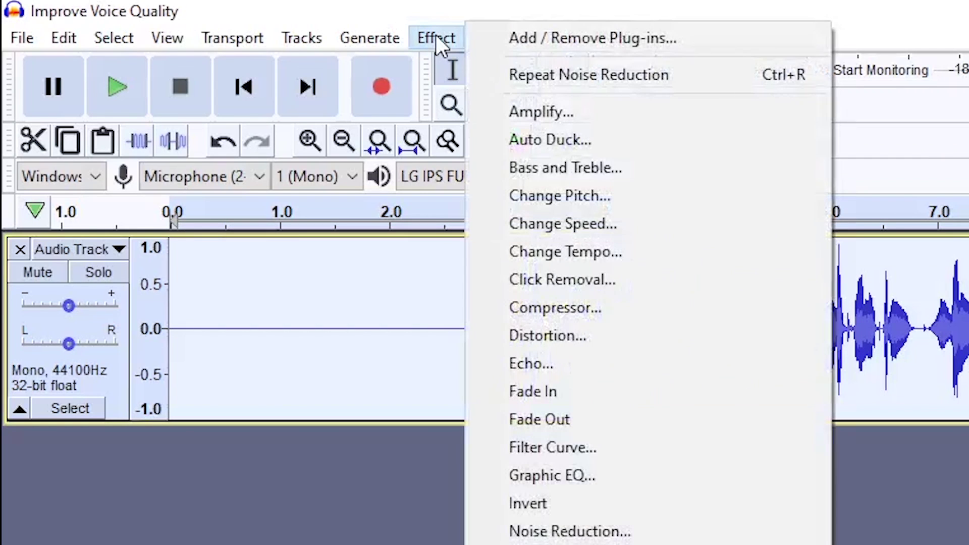
click(590, 307)
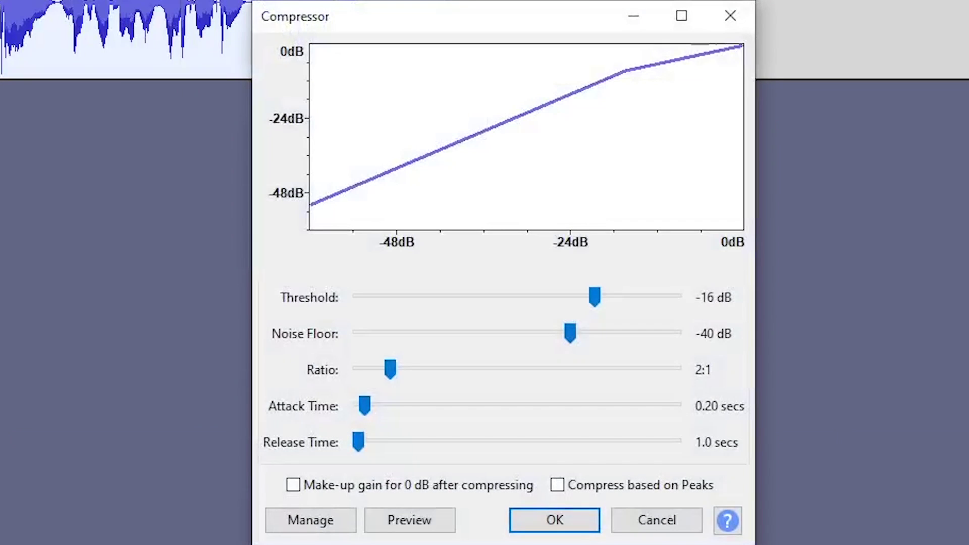
click(536, 523)
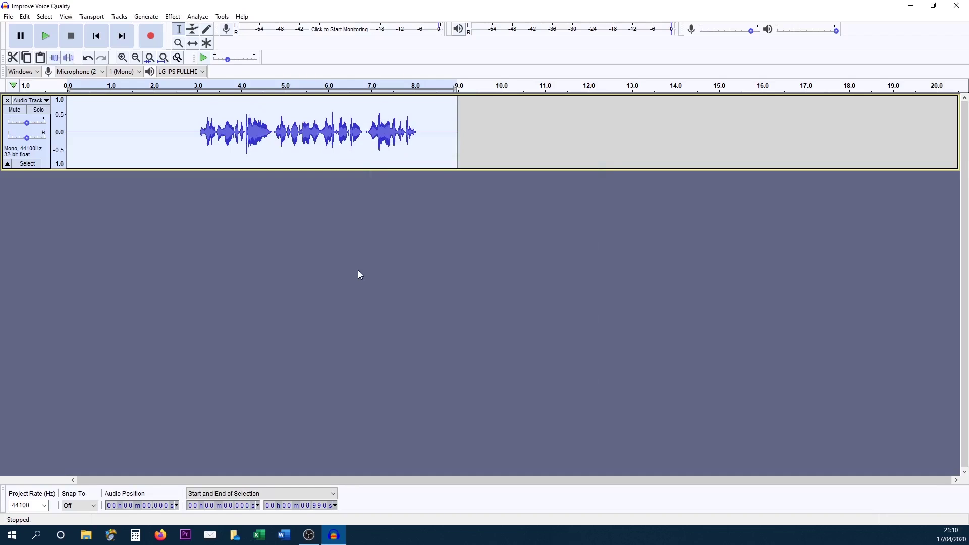
Step: Normalize the recording to a -1.0 dB peak with DC offset removed
click(172, 16)
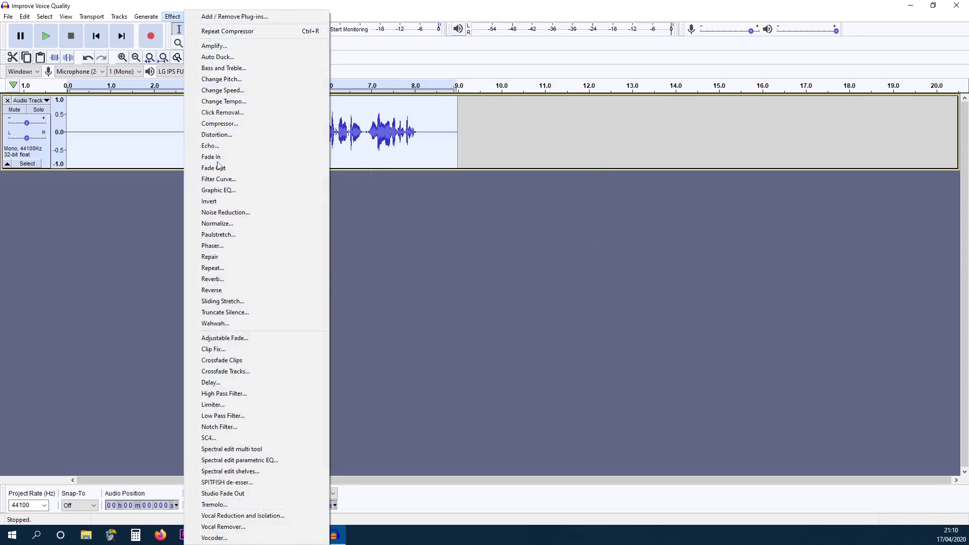
click(237, 223)
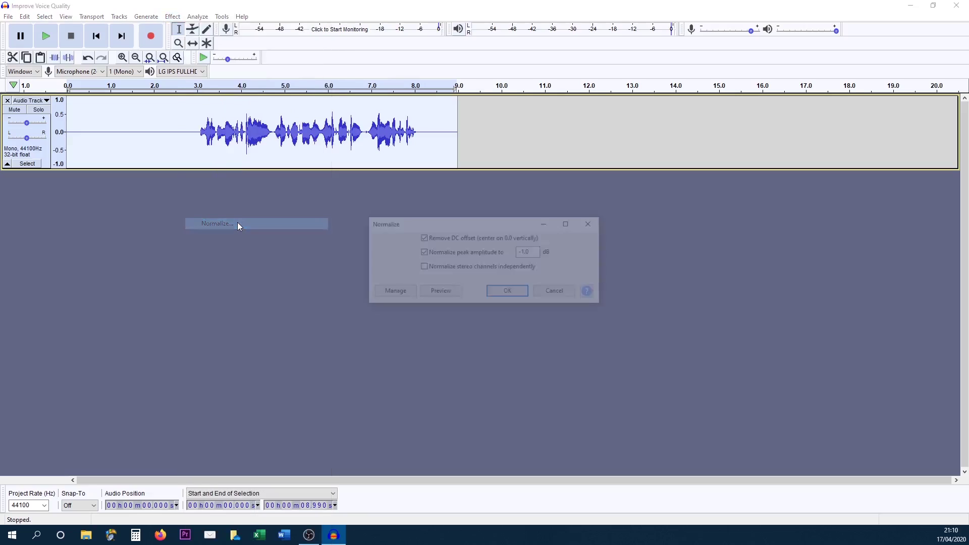
click(503, 296)
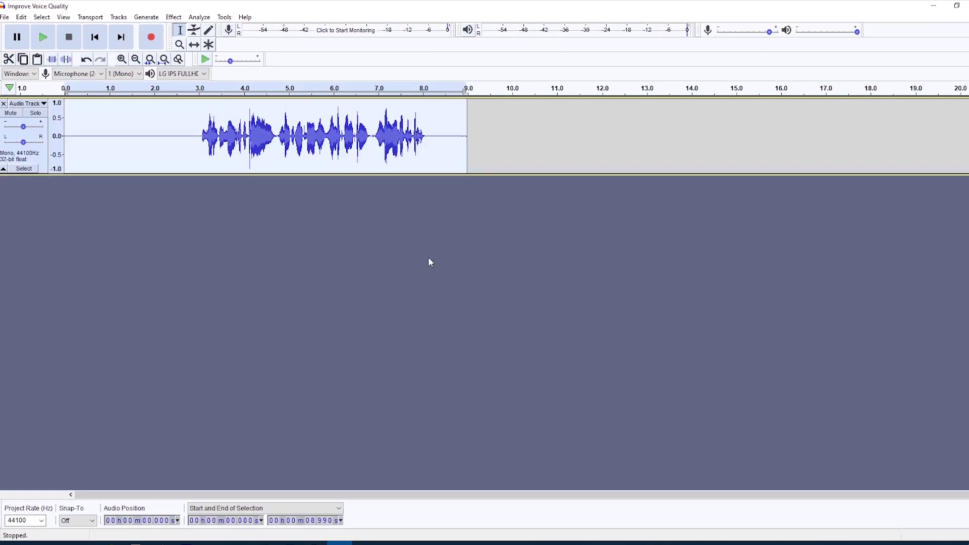
click(173, 17)
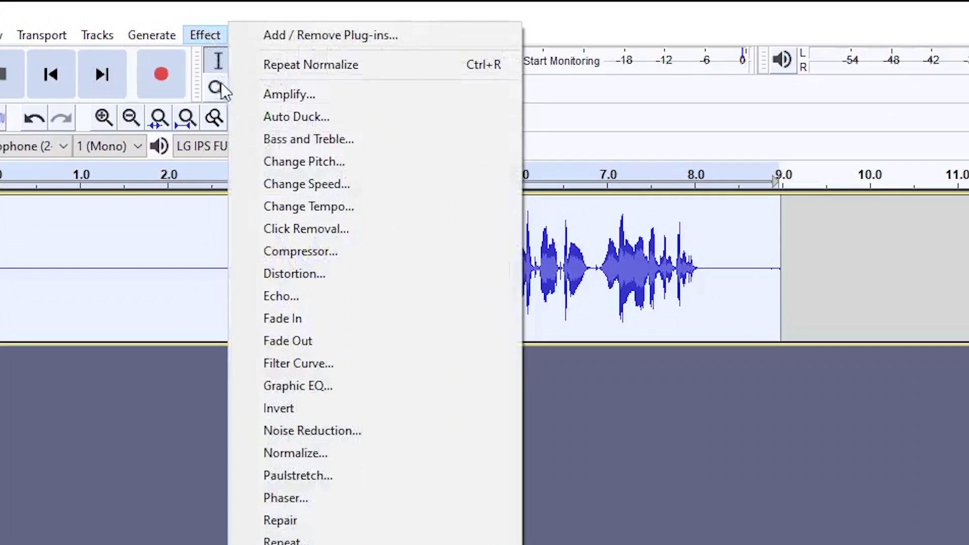
Step: Apply the Bass Boost filter curve preset, lowered from about 9 dB to 5 dB
click(352, 362)
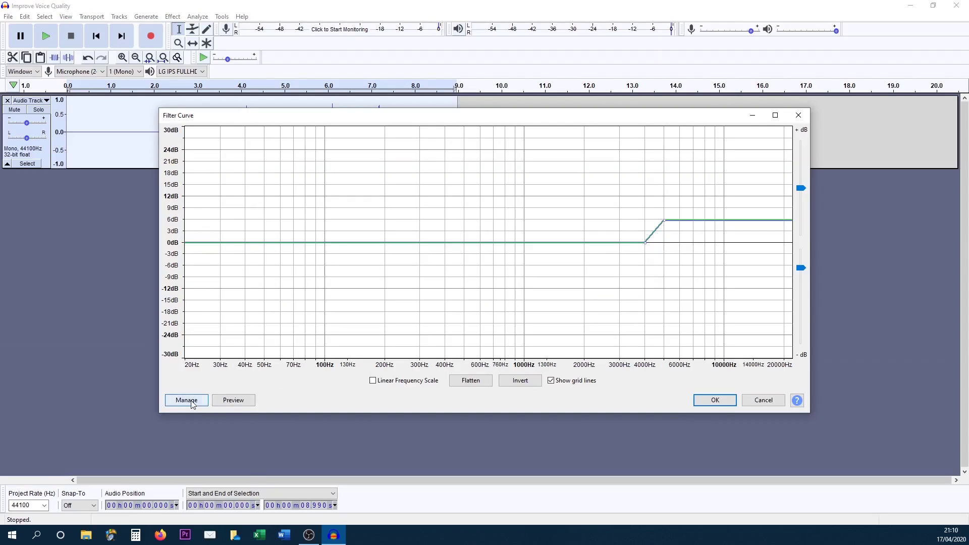
click(191, 401)
mouse_move(209, 450)
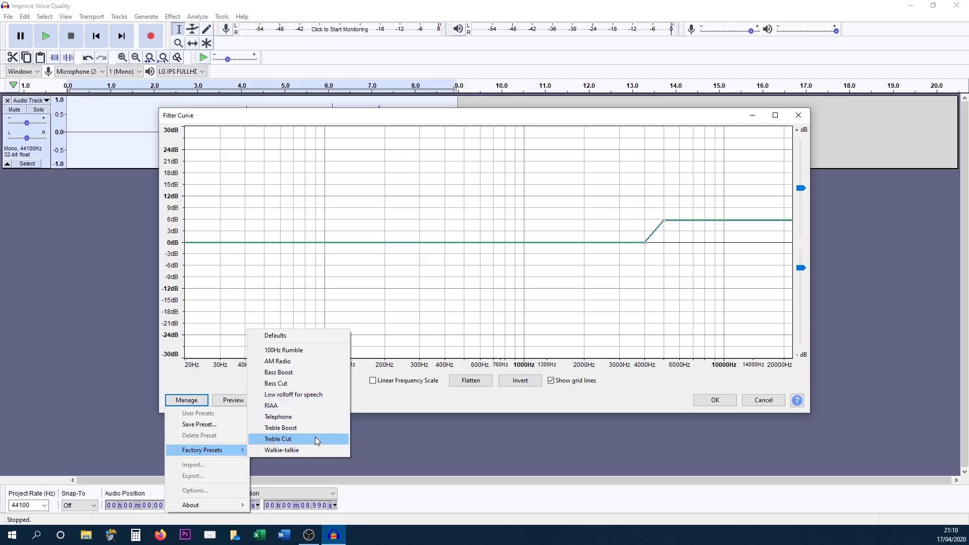
click(306, 373)
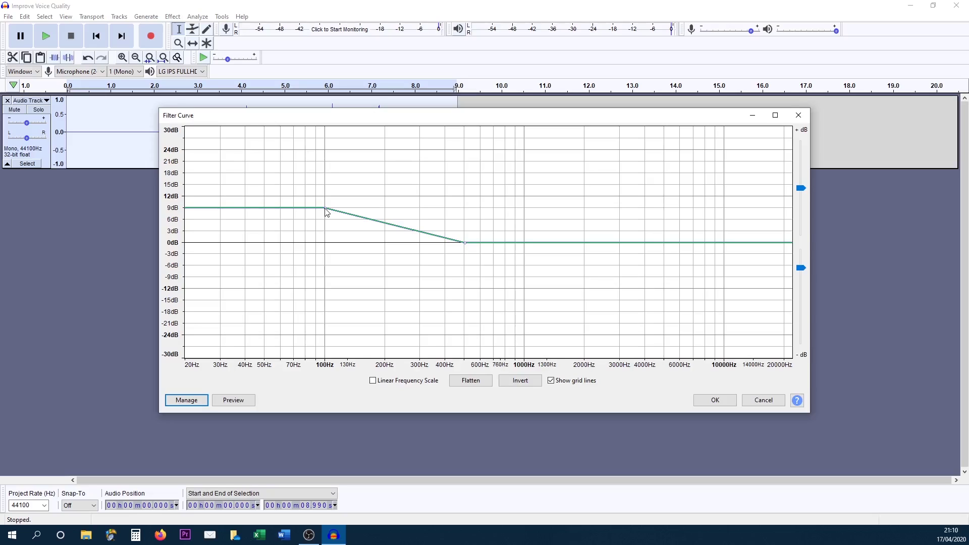
drag(326, 212, 326, 225)
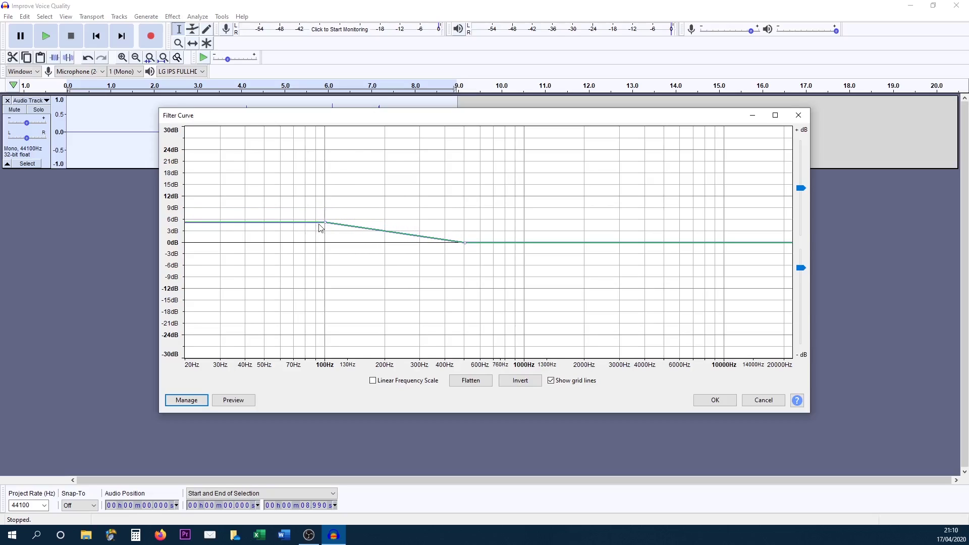
click(721, 401)
Step: Normalize the recording again to a -1.0 dB peak
click(174, 17)
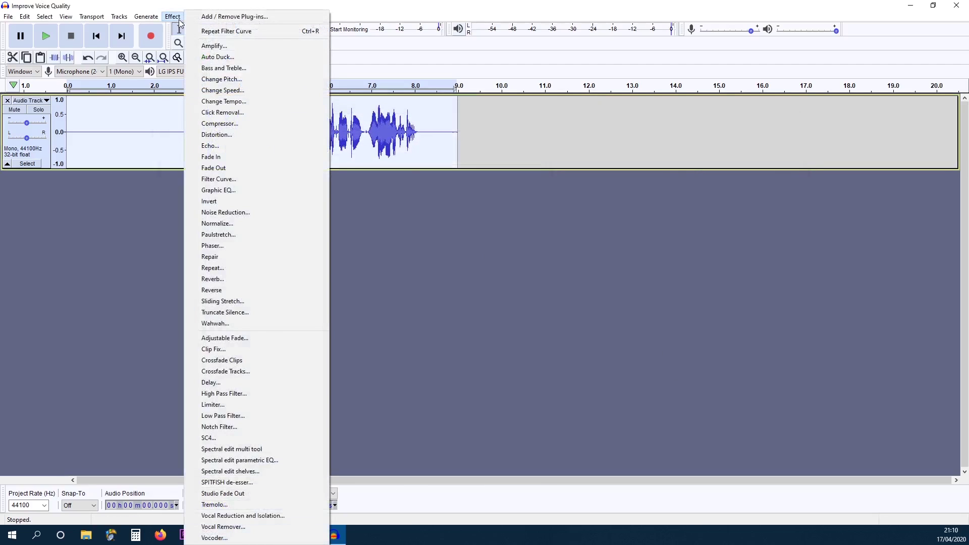
click(238, 225)
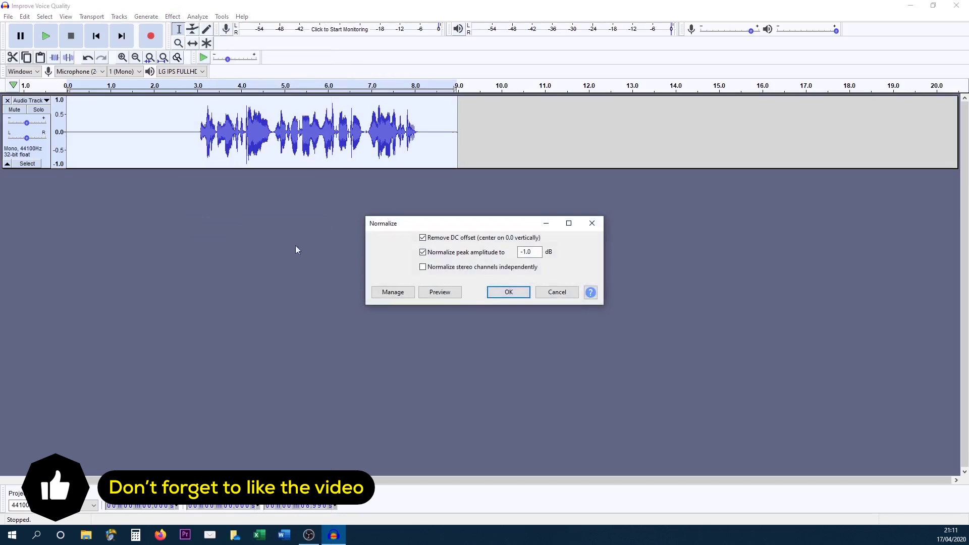
click(506, 290)
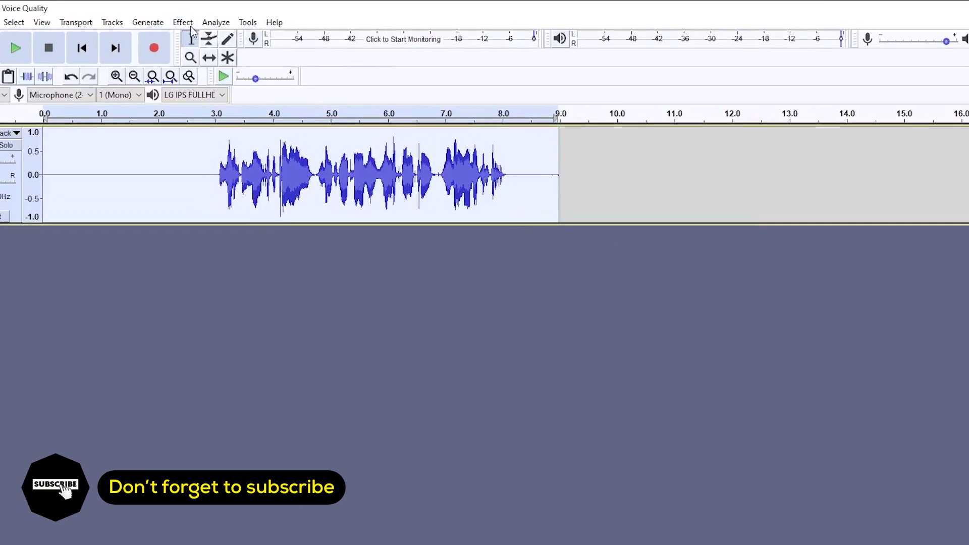
click(173, 16)
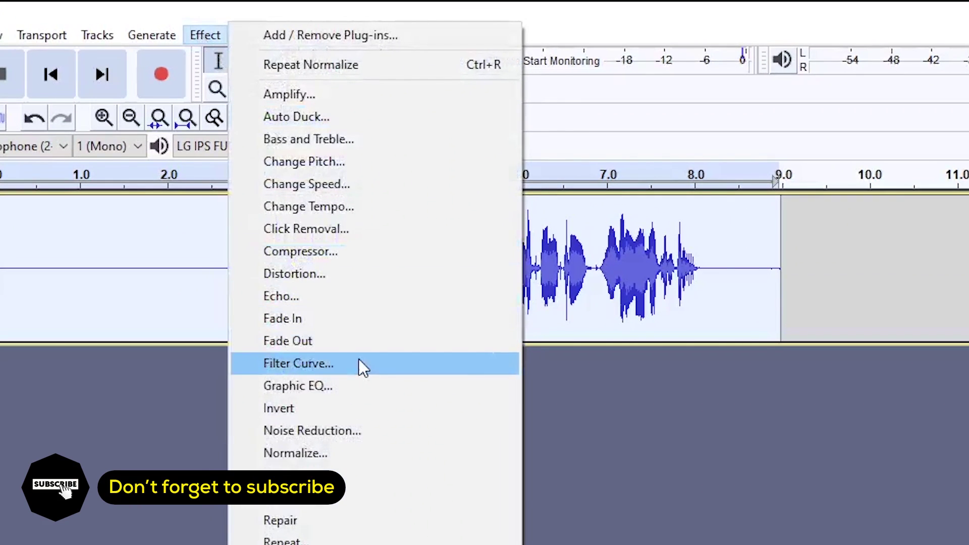
Step: Apply the Treble Boost filter curve preset, lowered from about 9 dB to 5 dB
click(361, 365)
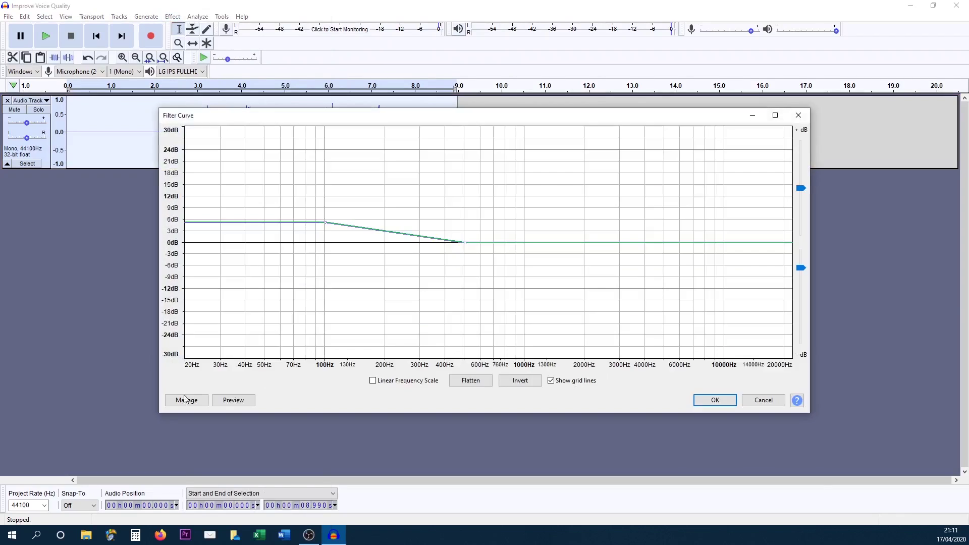
click(185, 399)
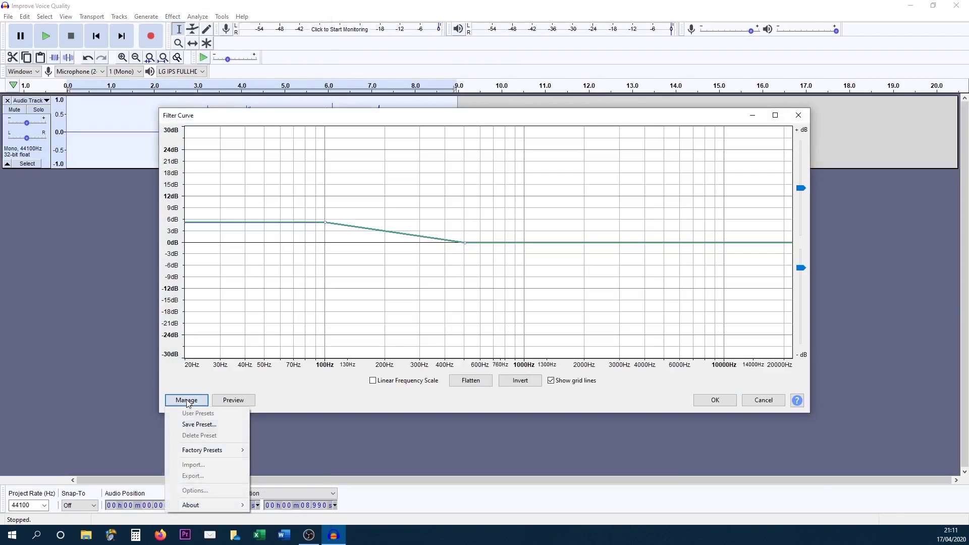
mouse_move(220, 454)
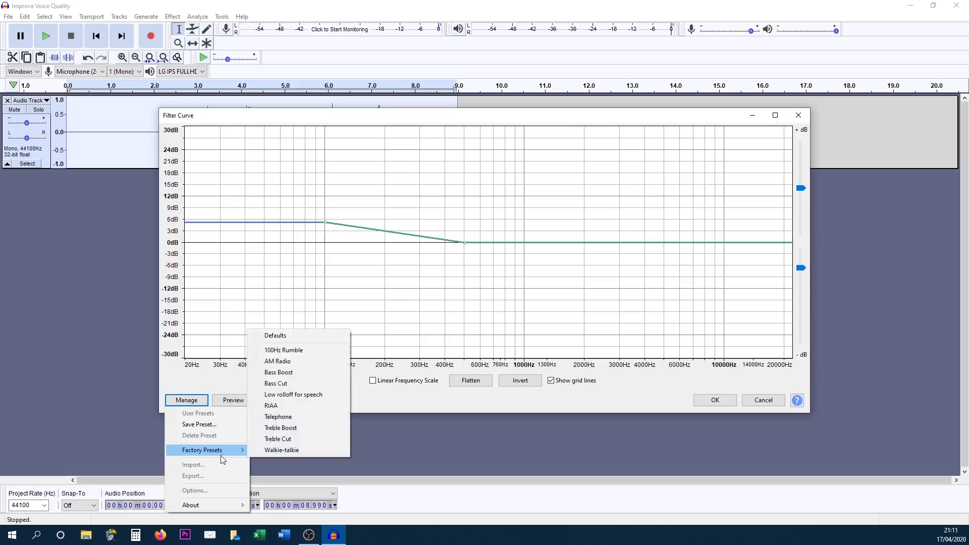
click(305, 428)
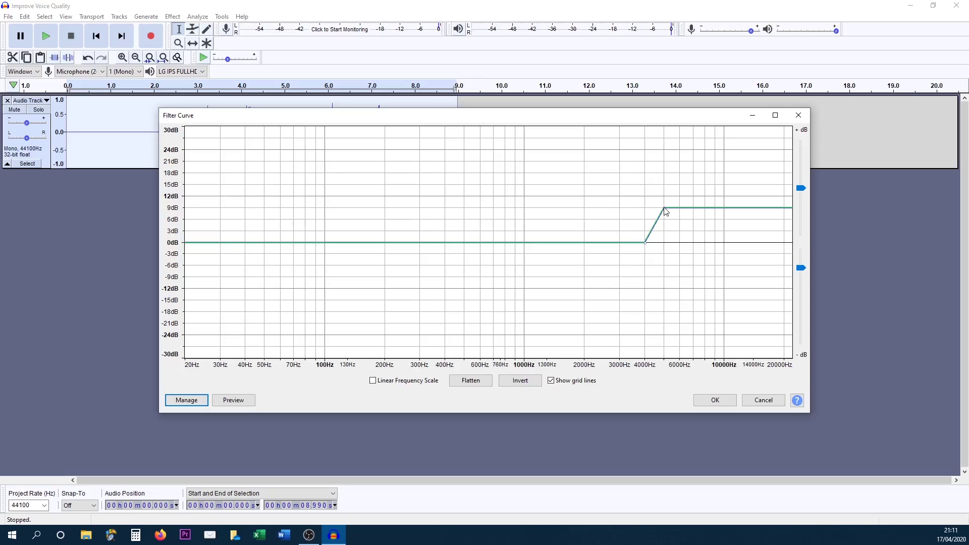
drag(664, 209, 665, 224)
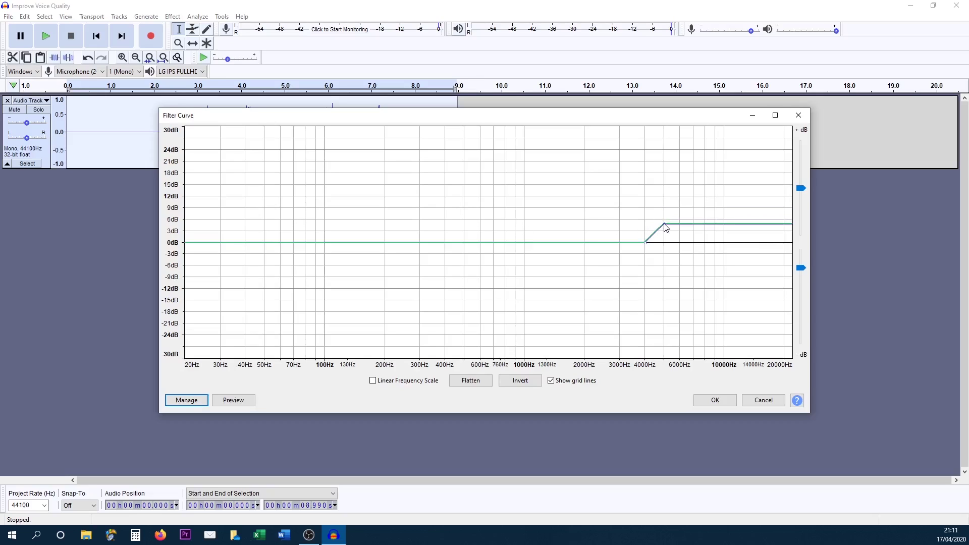
click(723, 400)
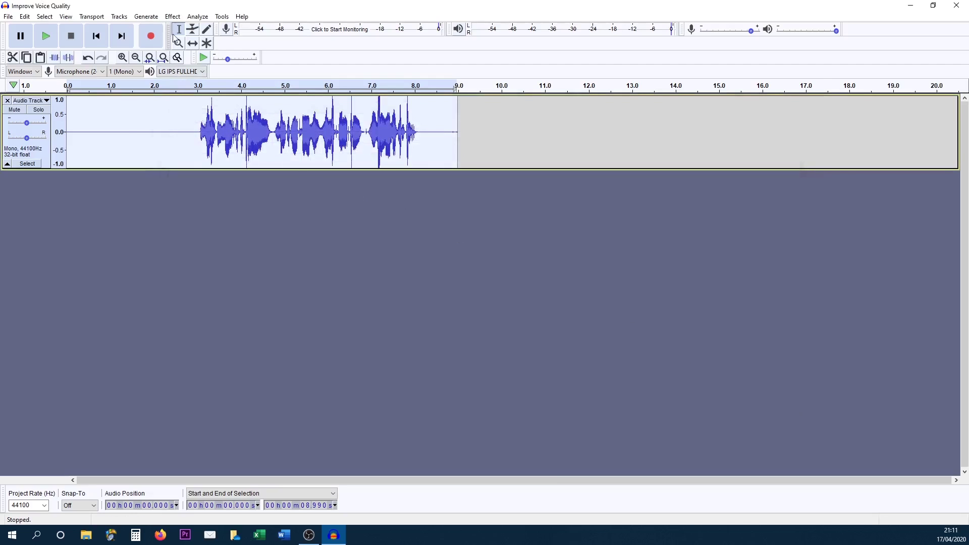
Step: Normalize the recording once more after the treble boost
click(177, 19)
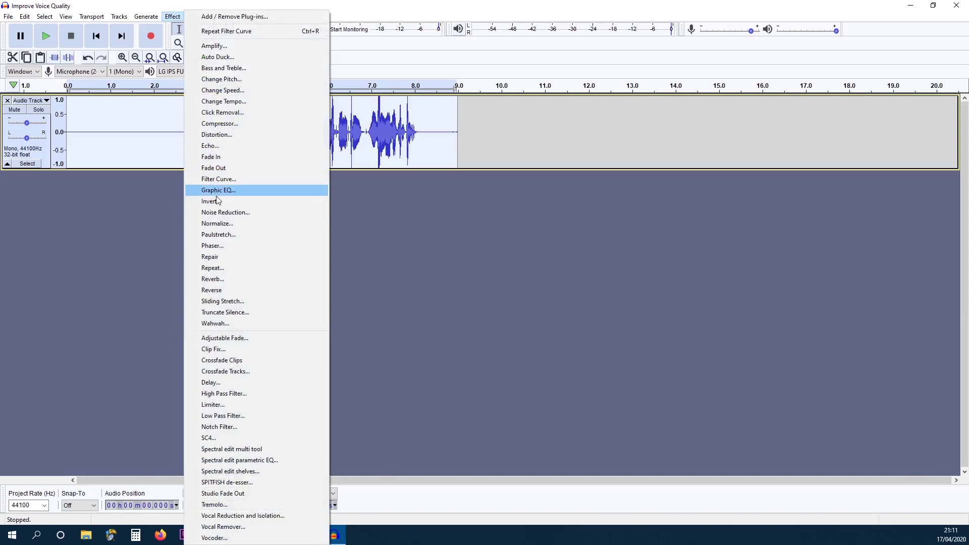
click(227, 223)
click(513, 292)
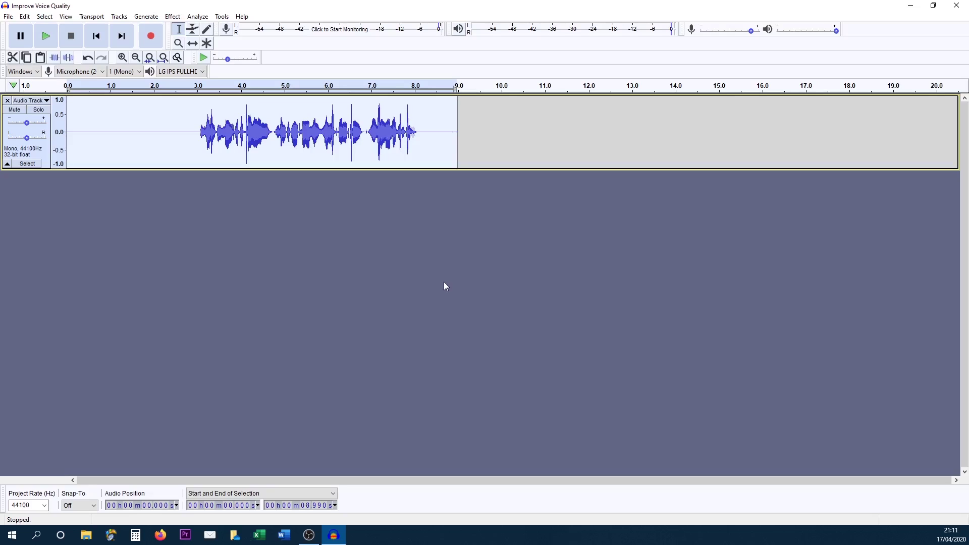
Step: Play the processed recording from the start of the track
click(70, 144)
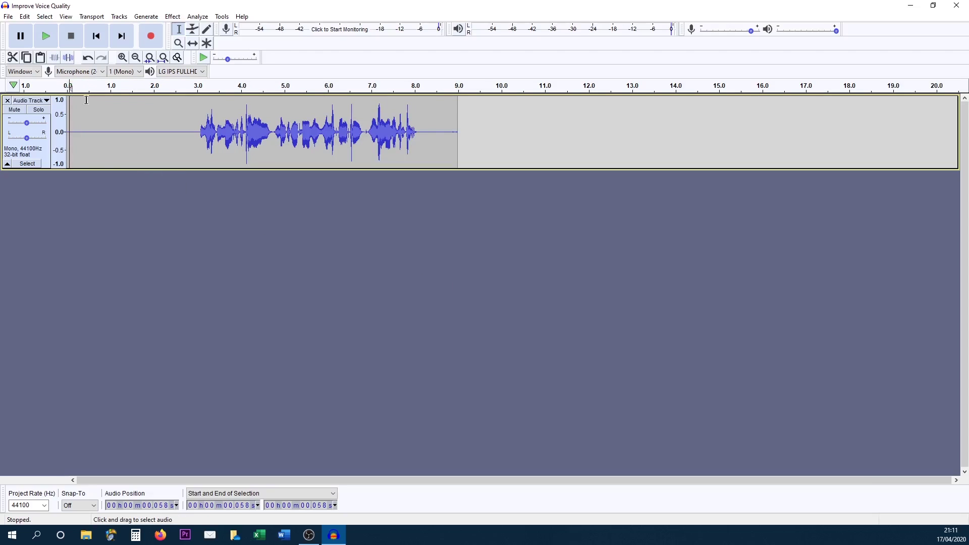
click(66, 88)
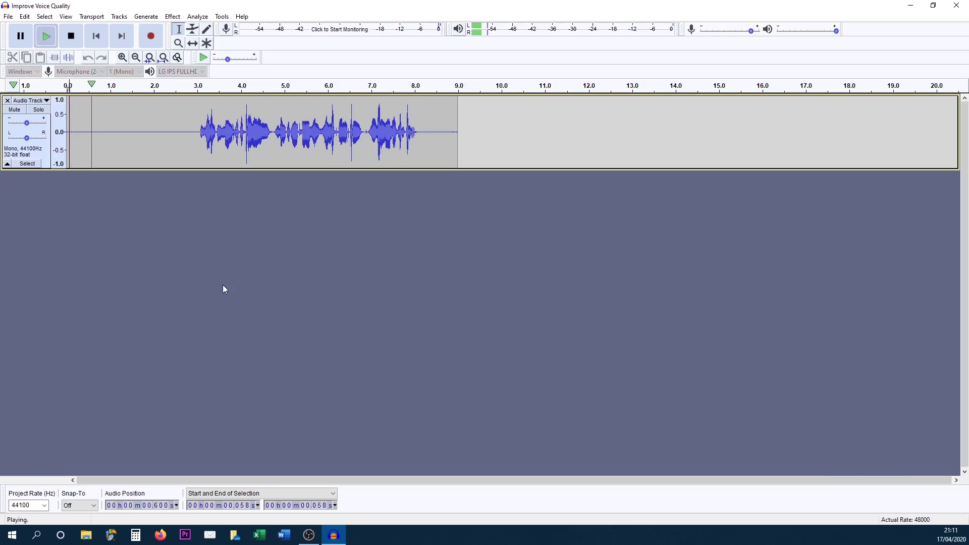